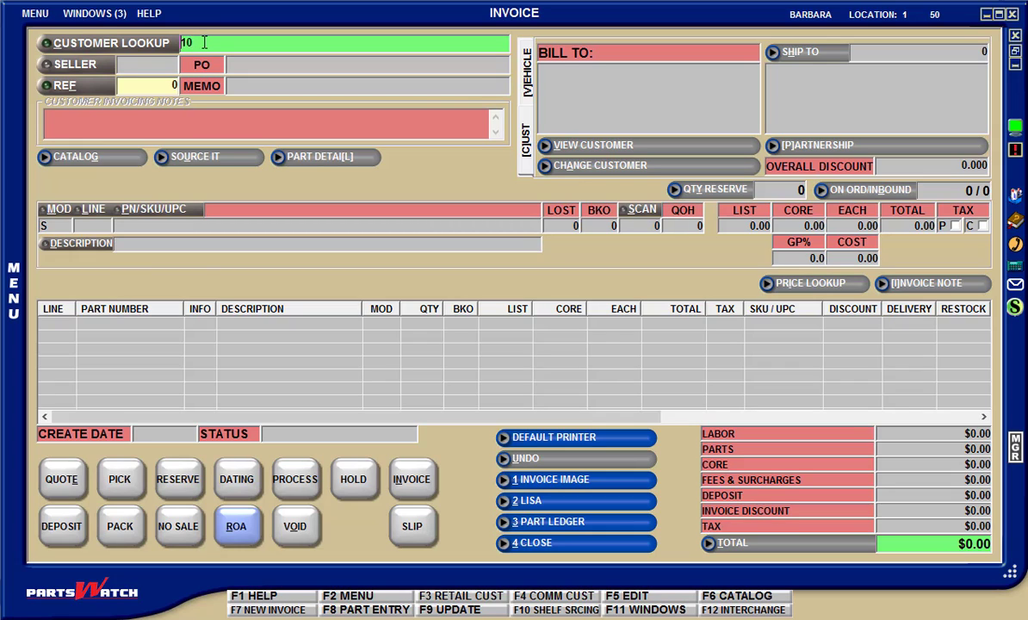
Start an invoice for American Auto Parts by entering its customer lookup value and the counterman's POS ID
type("5")
key("Return")
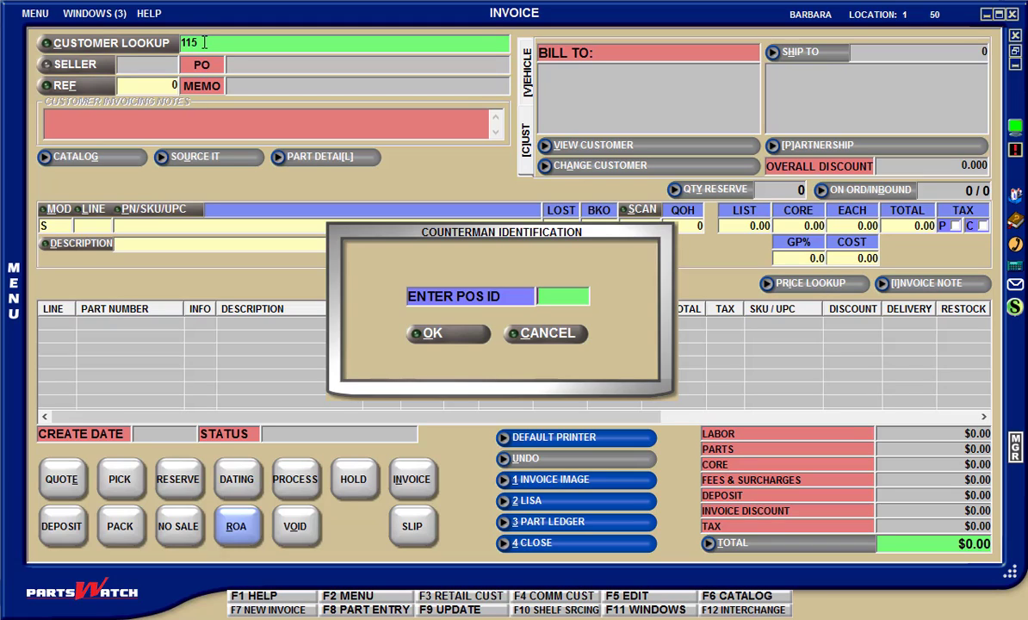
type("**")
key("Return")
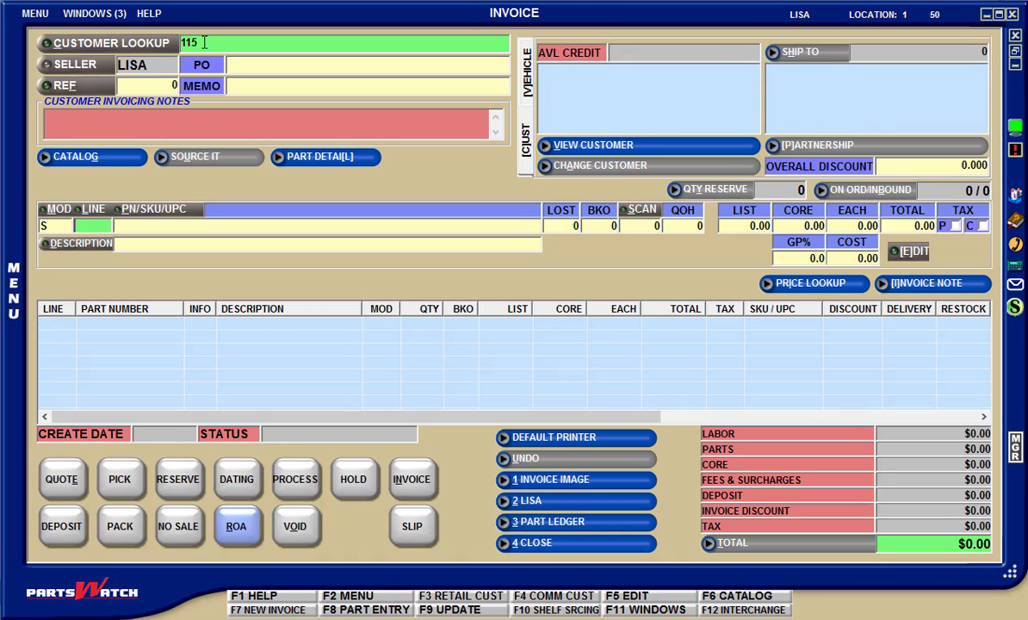
key("Return")
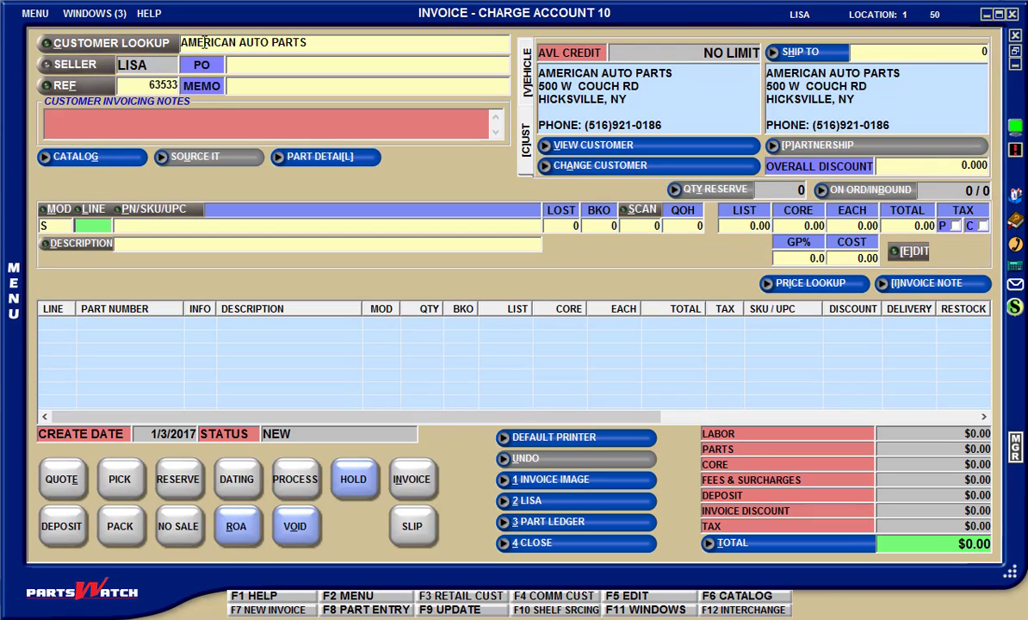
In the Main Account Entry window, mark Lee Myles Transmission as the default ship-to address for American Auto Parts
left_click(100, 13)
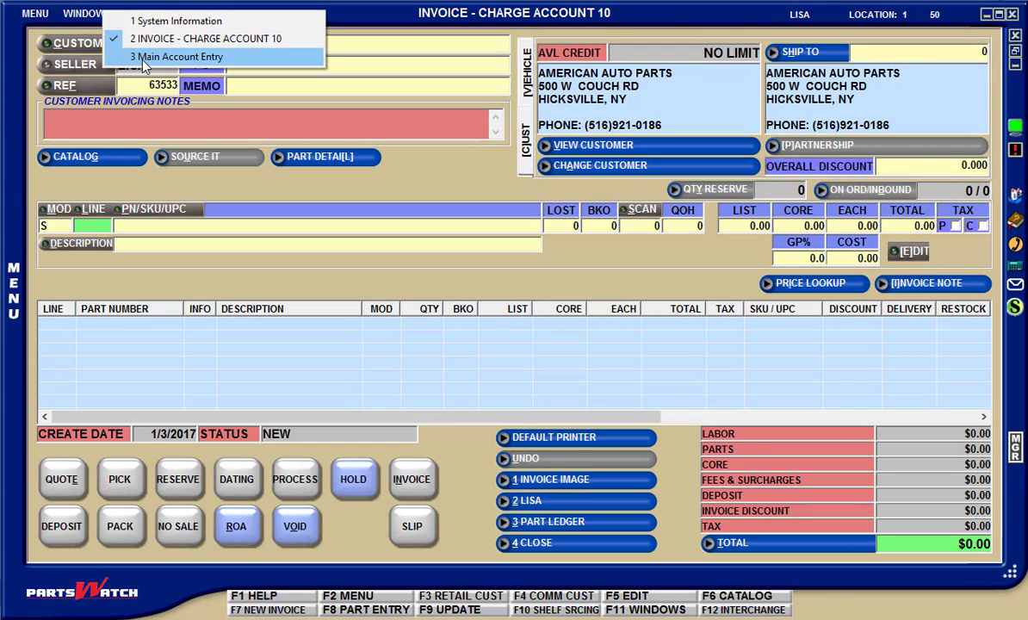
left_click(172, 57)
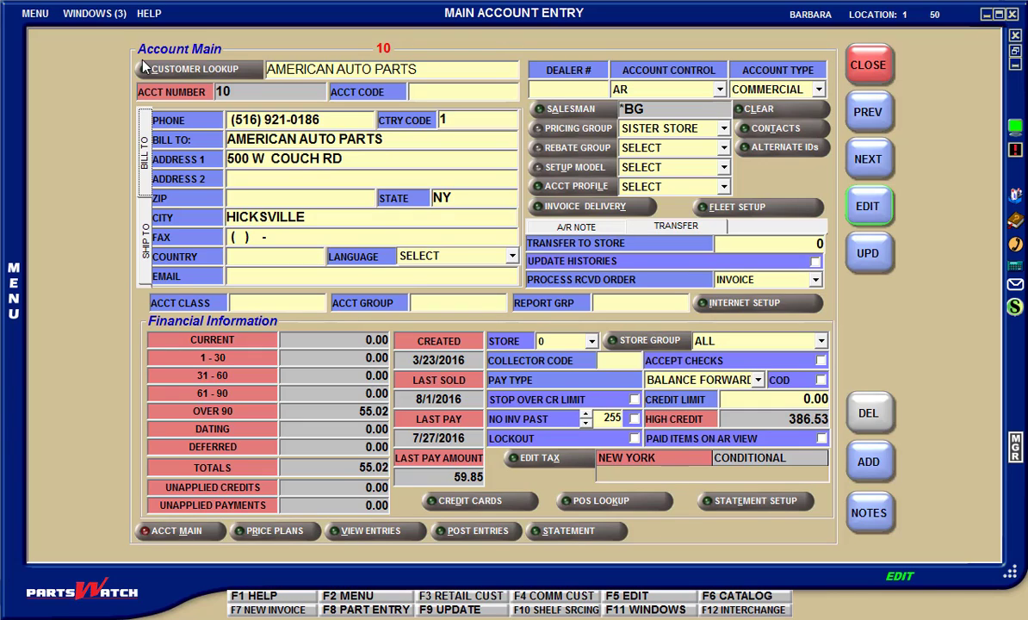
left_click(144, 241)
left_click(258, 222)
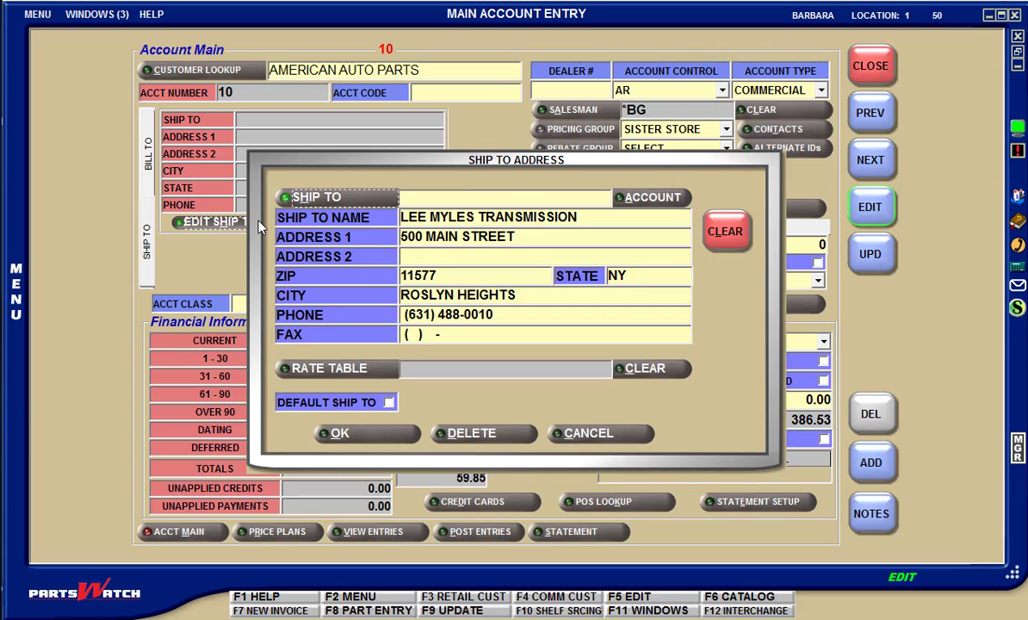
left_click(391, 402)
left_click(389, 403)
left_click(391, 435)
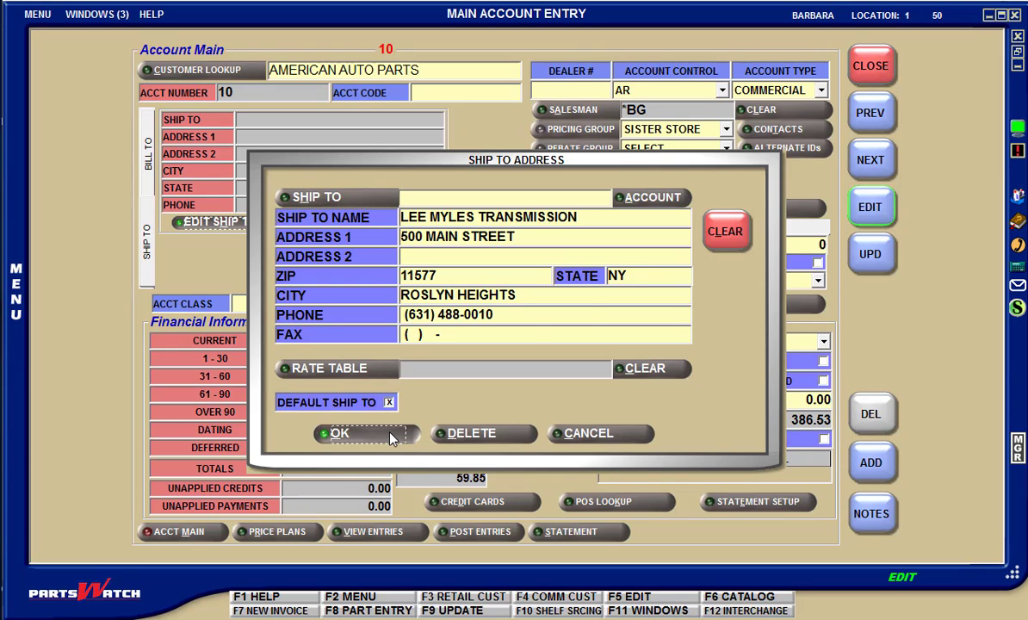
Designate Rockaway Nissan as the account's default ship-to in place of the existing default, and close the address form
left_click(230, 219)
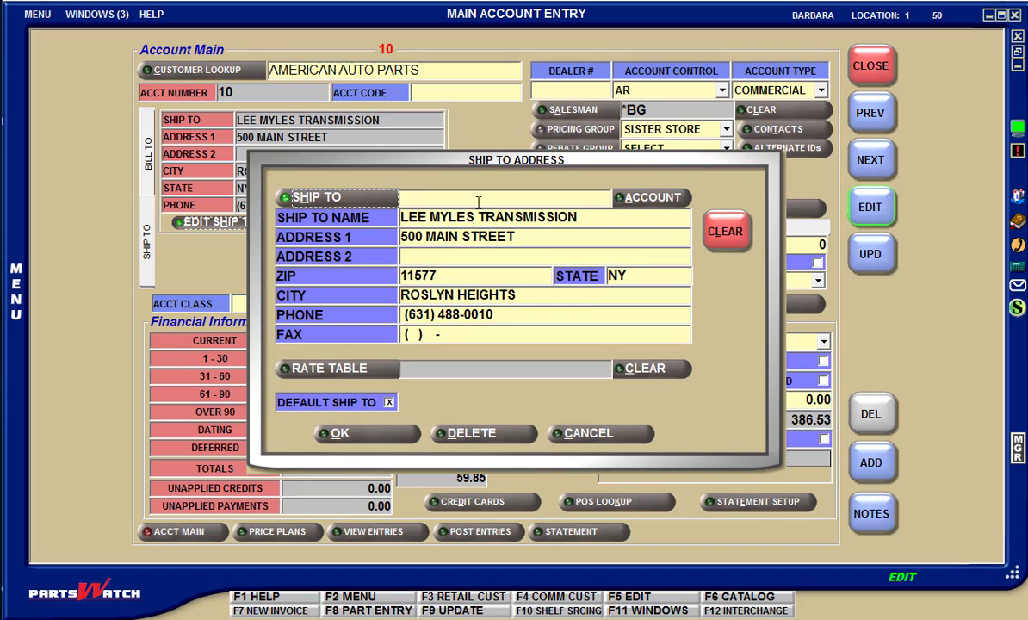
left_click(382, 203)
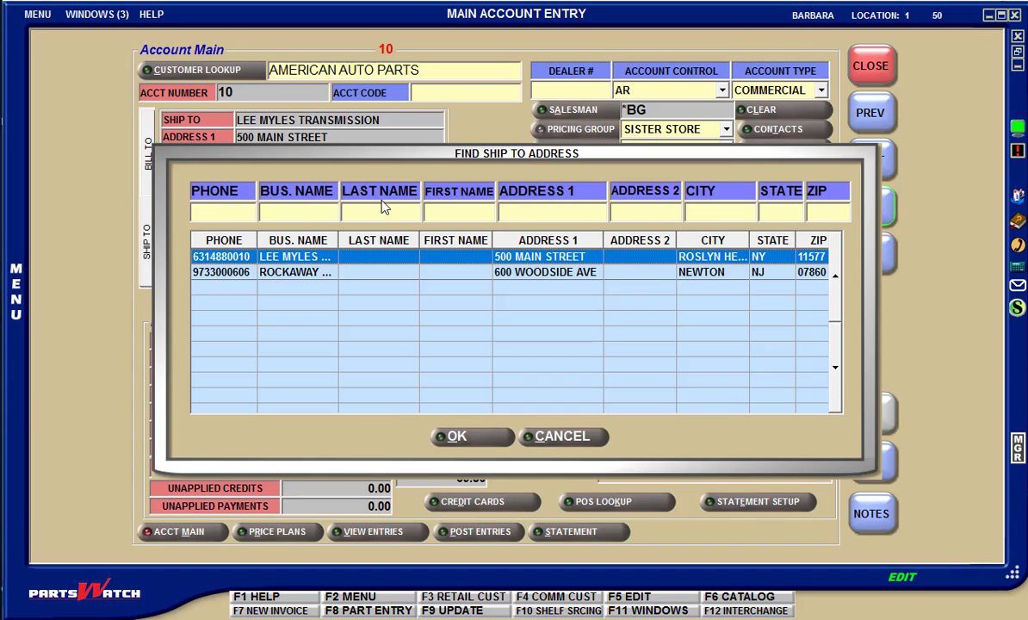
left_click(305, 274)
double_click(306, 274)
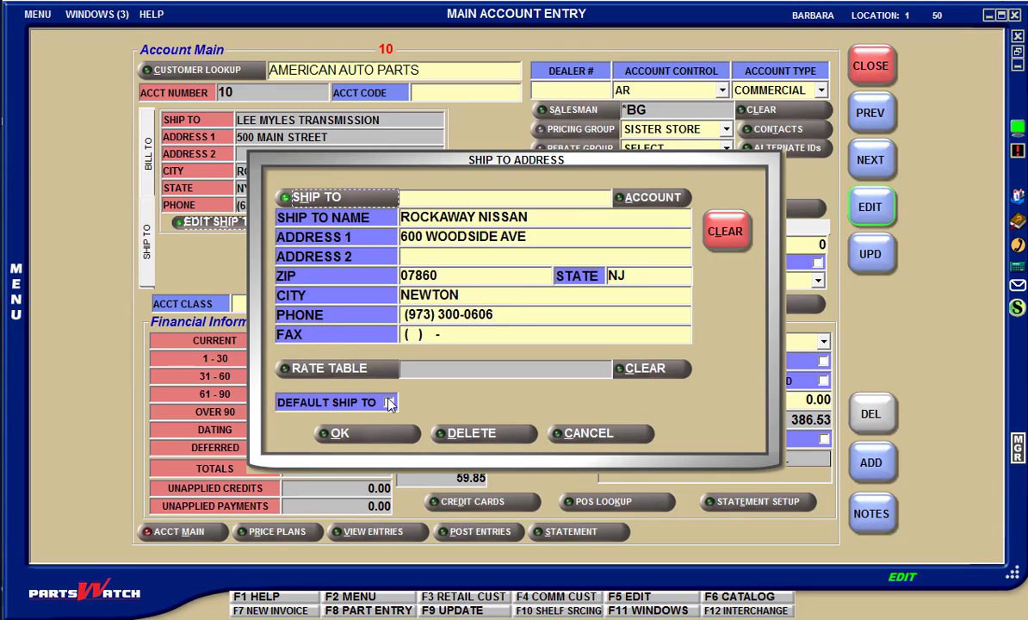
left_click(389, 402)
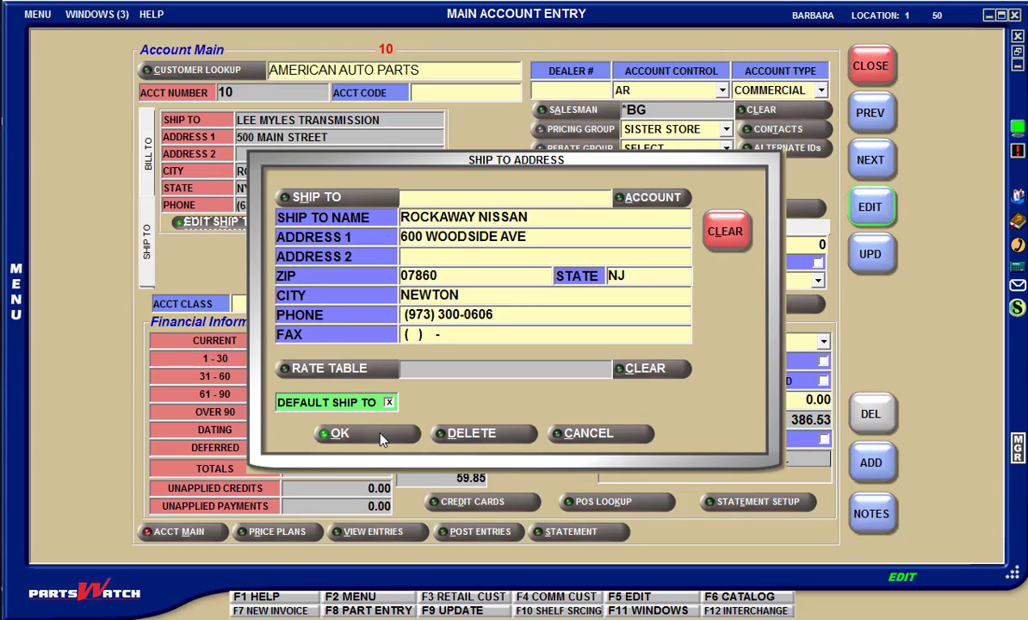
left_click(383, 438)
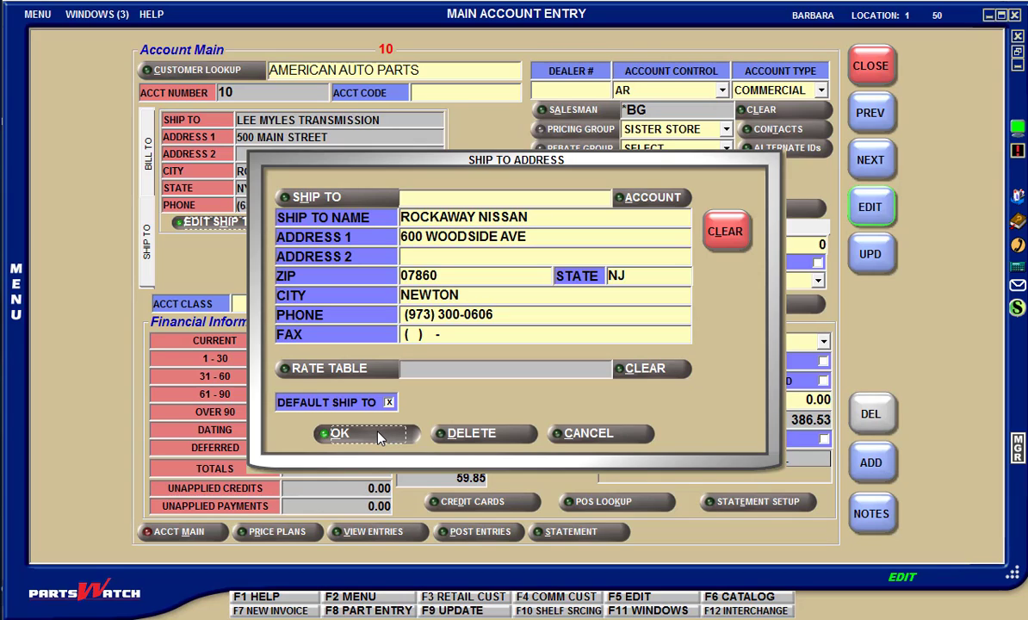
left_click(380, 438)
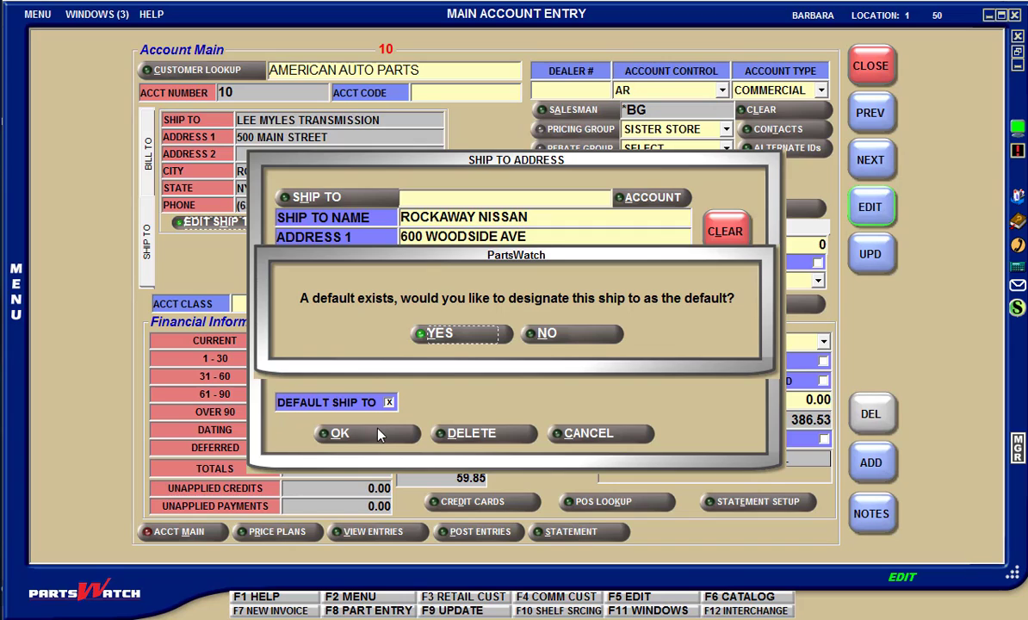
left_click(435, 336)
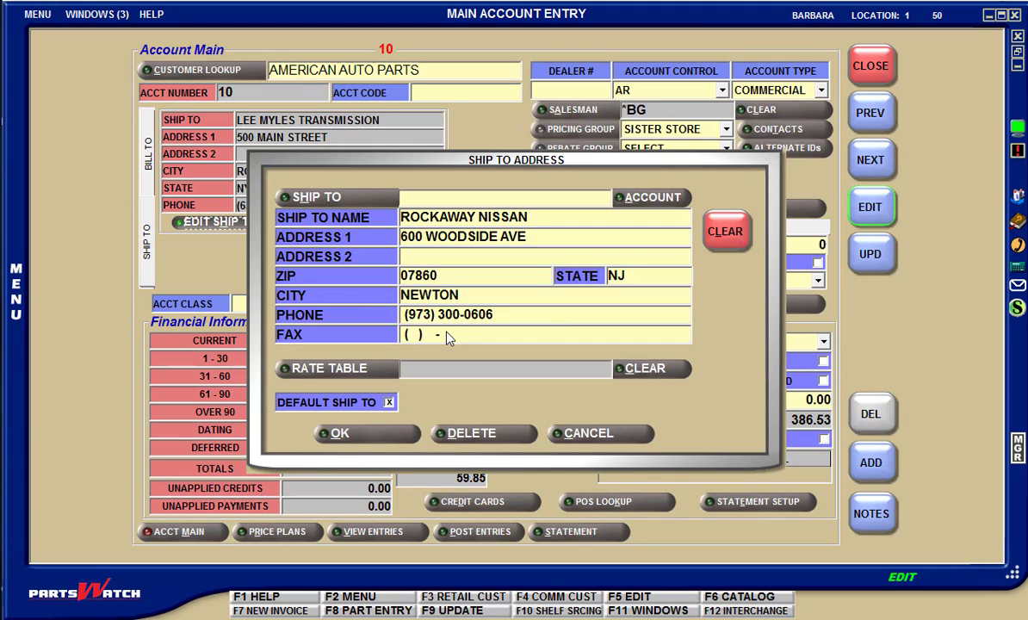
left_click(604, 435)
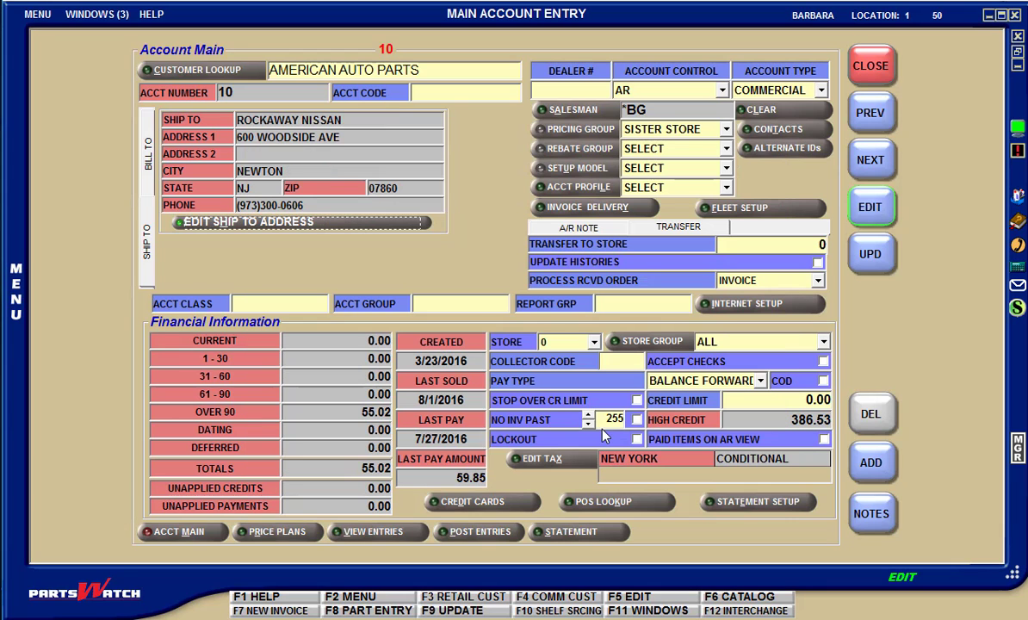
Return to the American Auto Parts charge account invoice and go to its customer lookup field
left_click(104, 16)
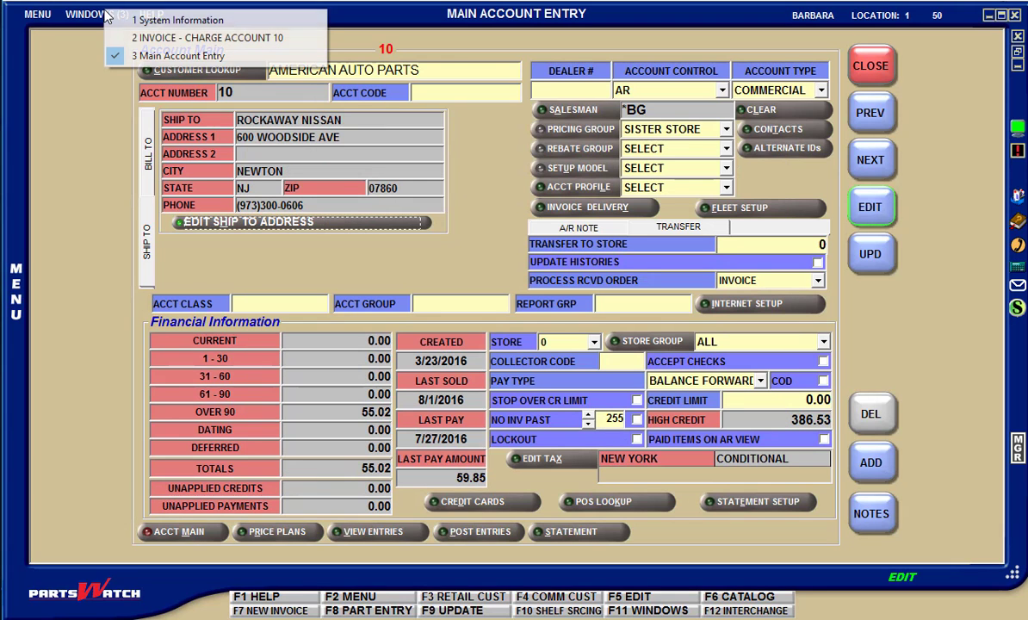
left_click(147, 37)
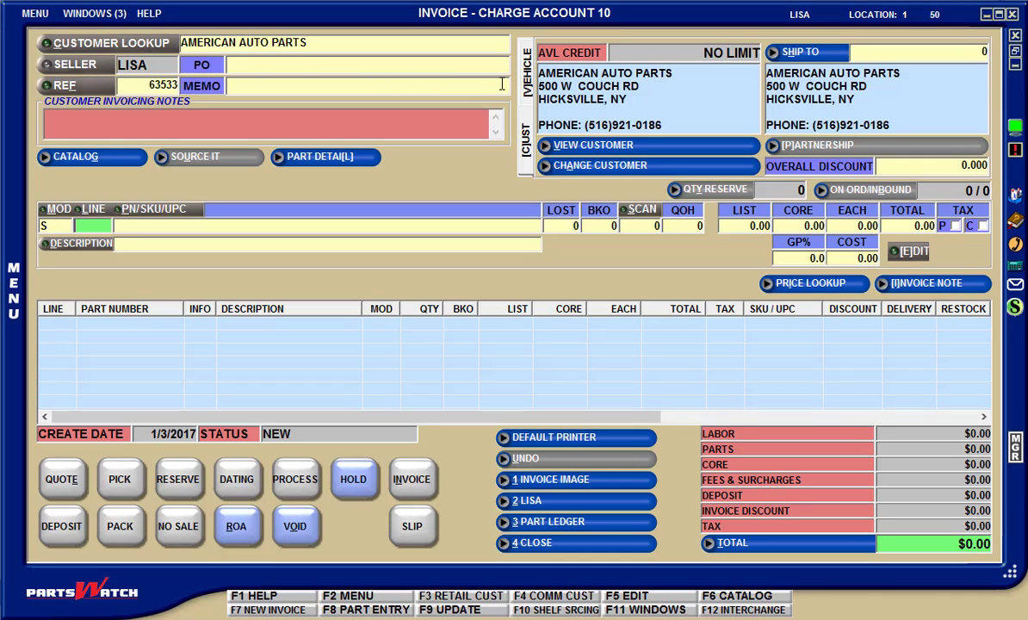
left_click(352, 38)
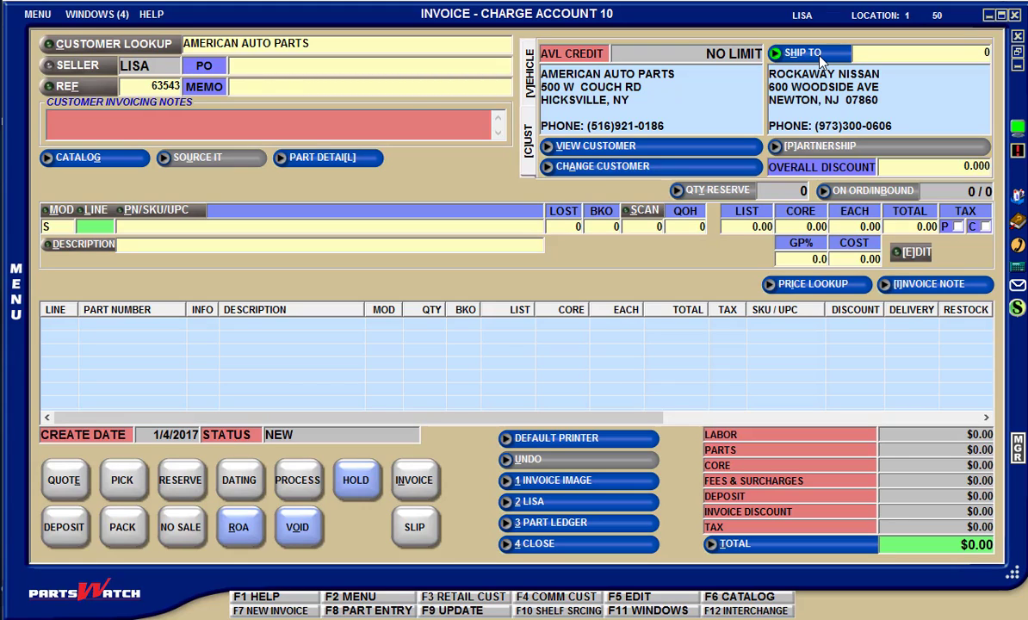
Examine the invoice's saved ship-to addresses and the list of accounts available as ship-to, without choosing any
left_click(809, 54)
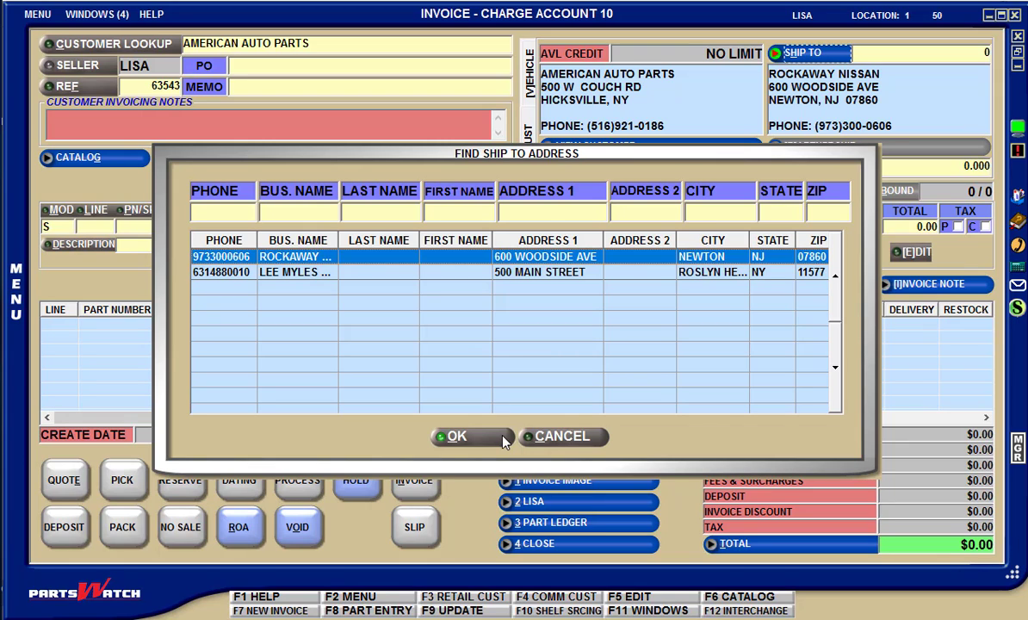
left_click(559, 437)
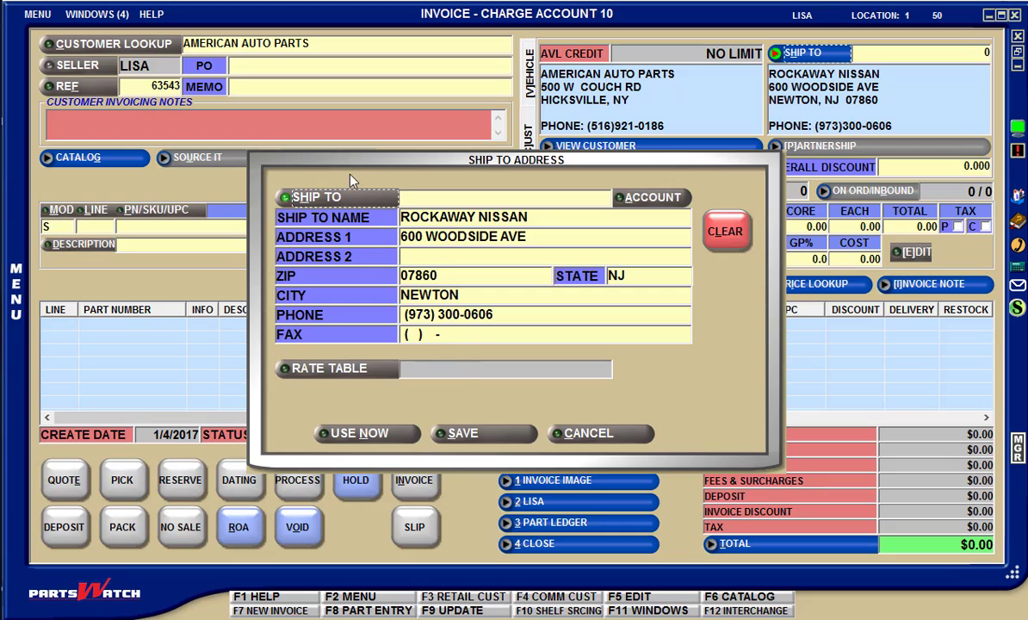
left_click(339, 200)
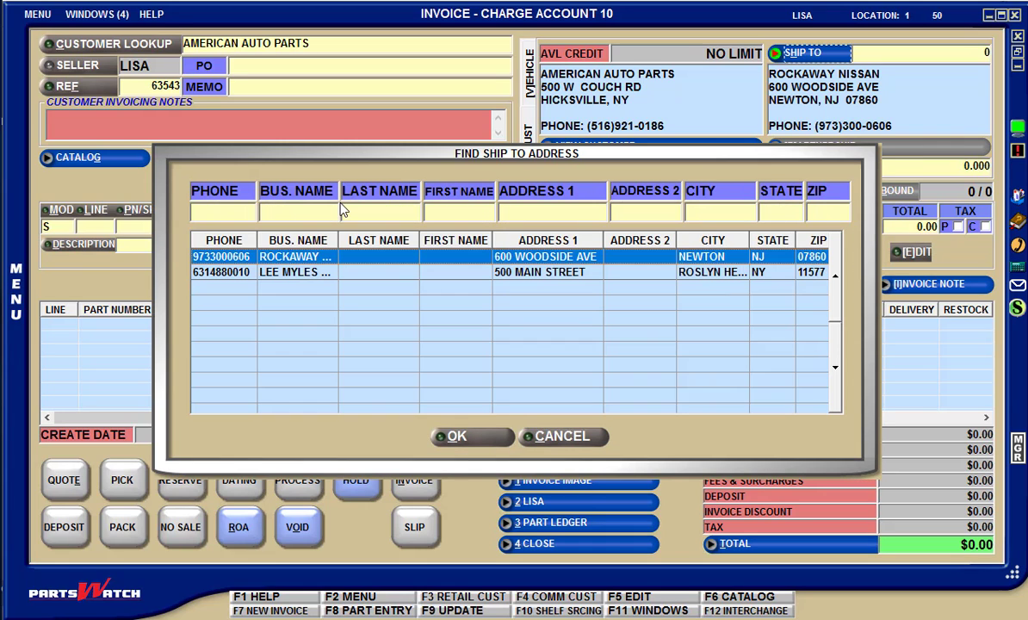
left_click(526, 435)
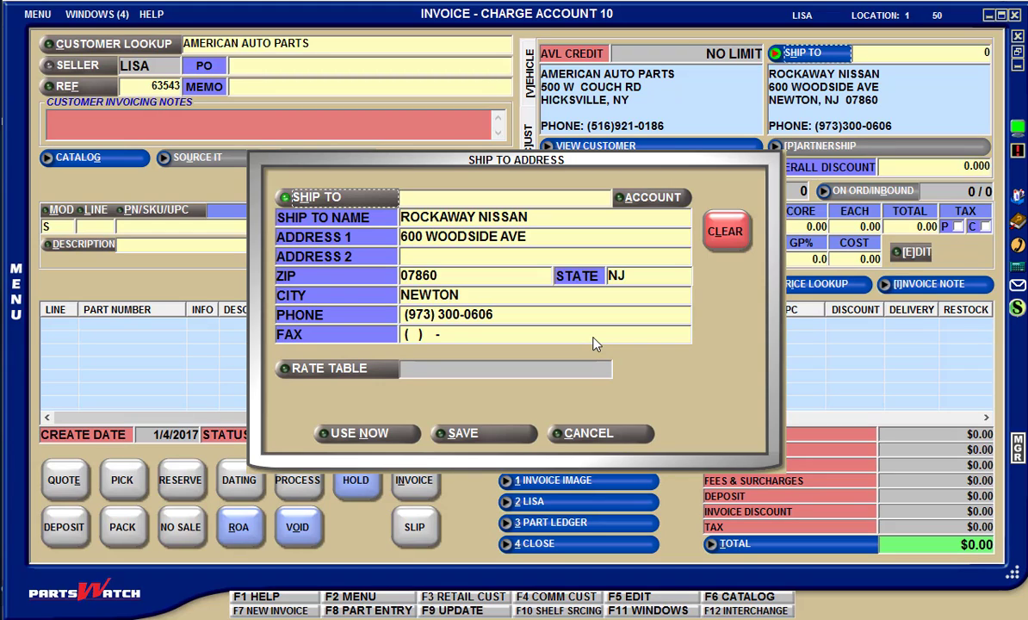
left_click(657, 199)
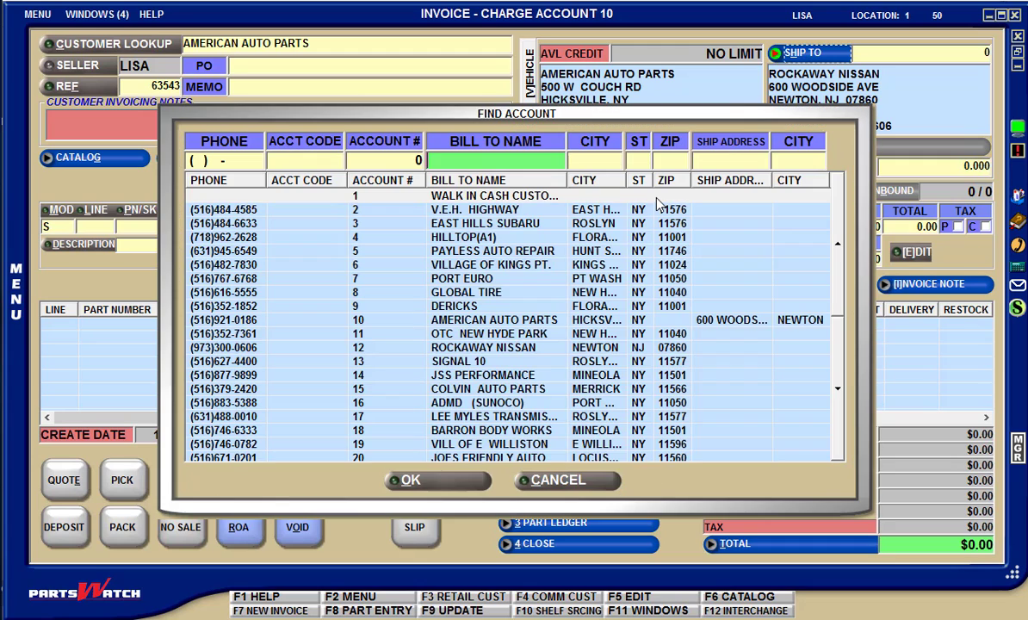
left_click(565, 482)
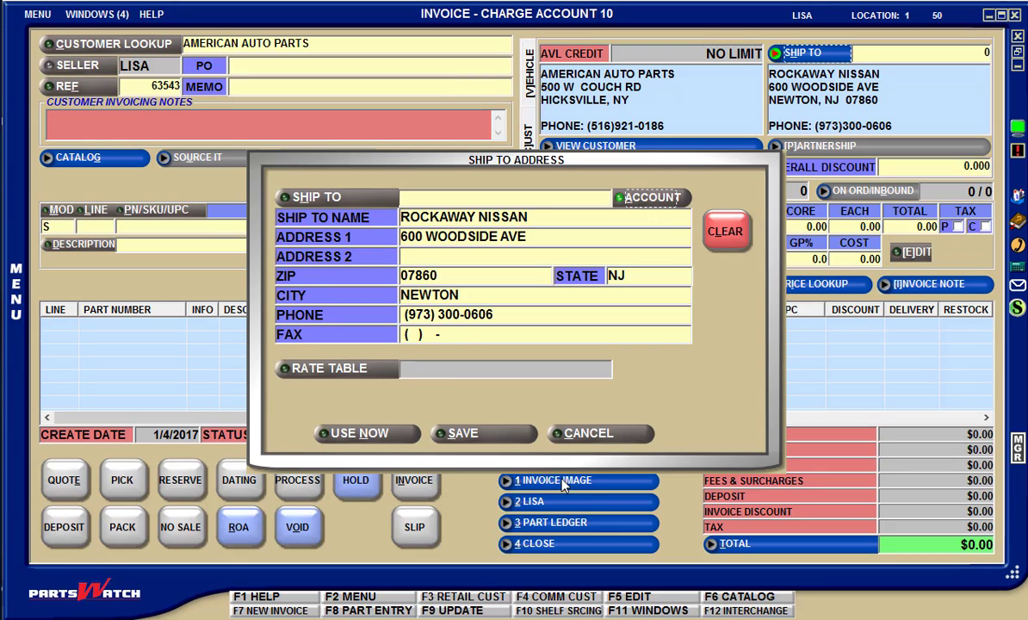
Clear the ship-to form, load Lee Myles Transmission from the saved addresses, and cancel the change
left_click(725, 231)
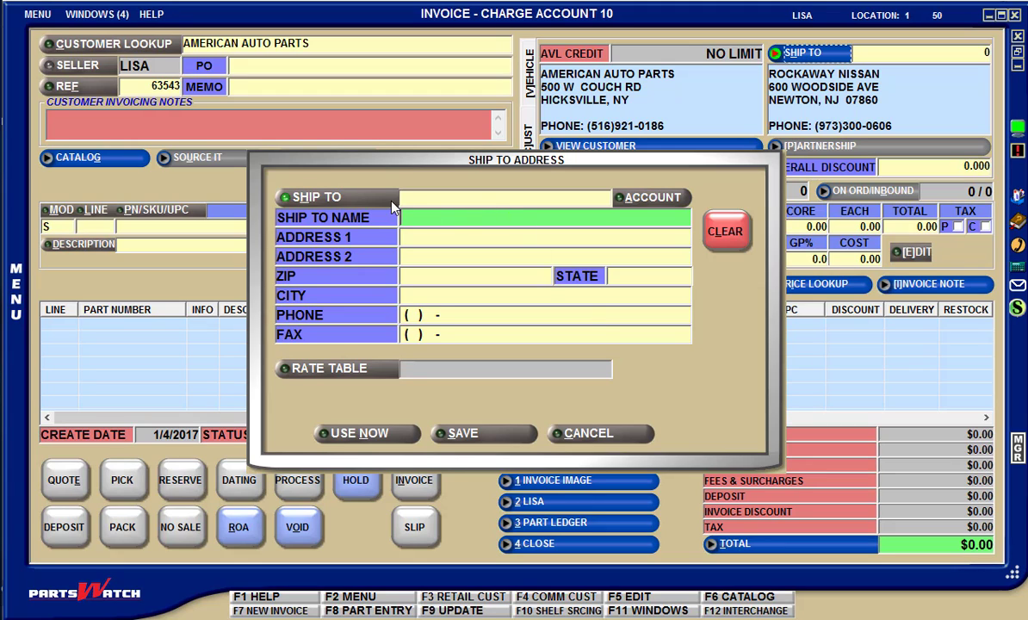
left_click(348, 194)
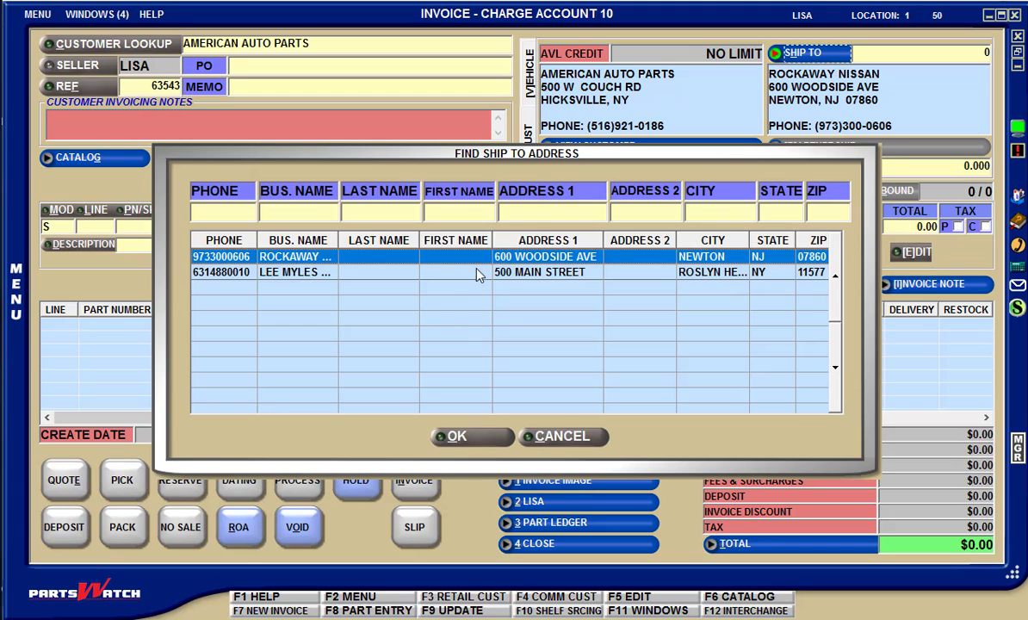
double_click(478, 272)
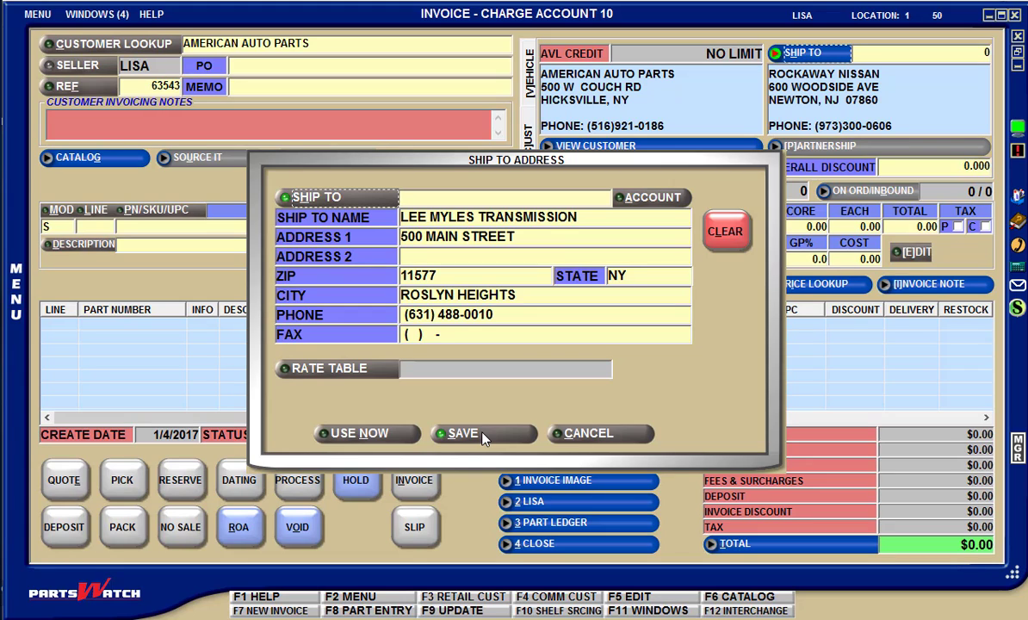
left_click(575, 434)
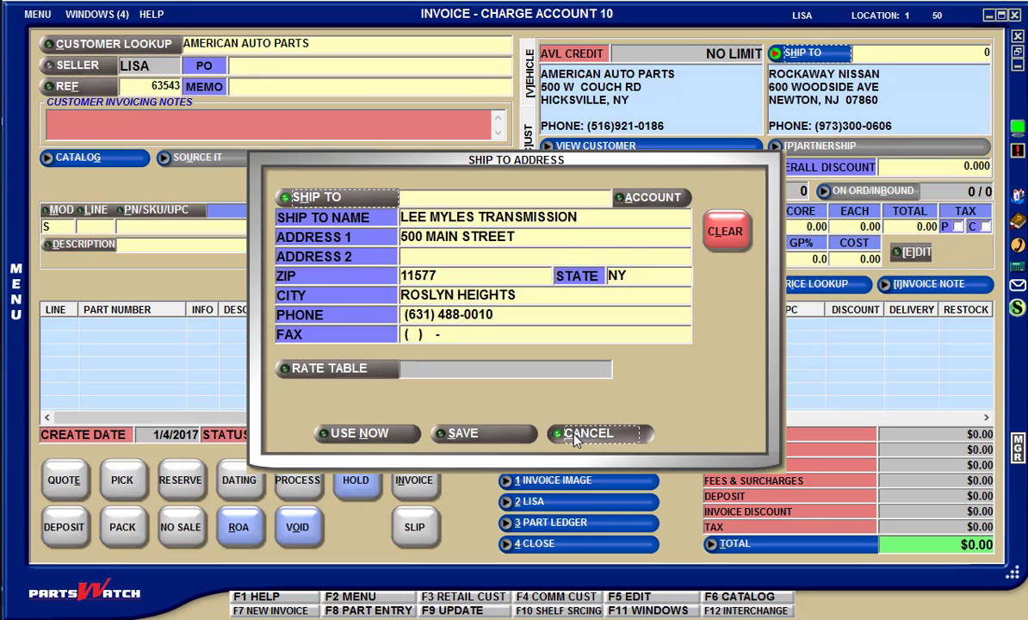
left_click(575, 433)
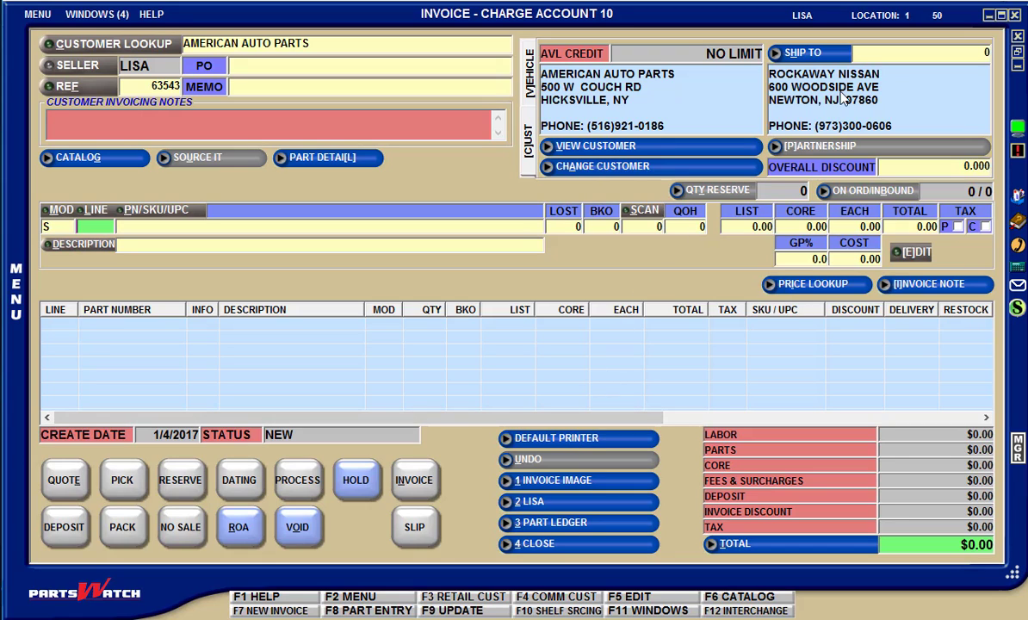
Open the invoice's Rockaway Nissan ship-to details, pick the New Jersey tax rate table NJ0000000, and discard the edit
left_click(872, 93)
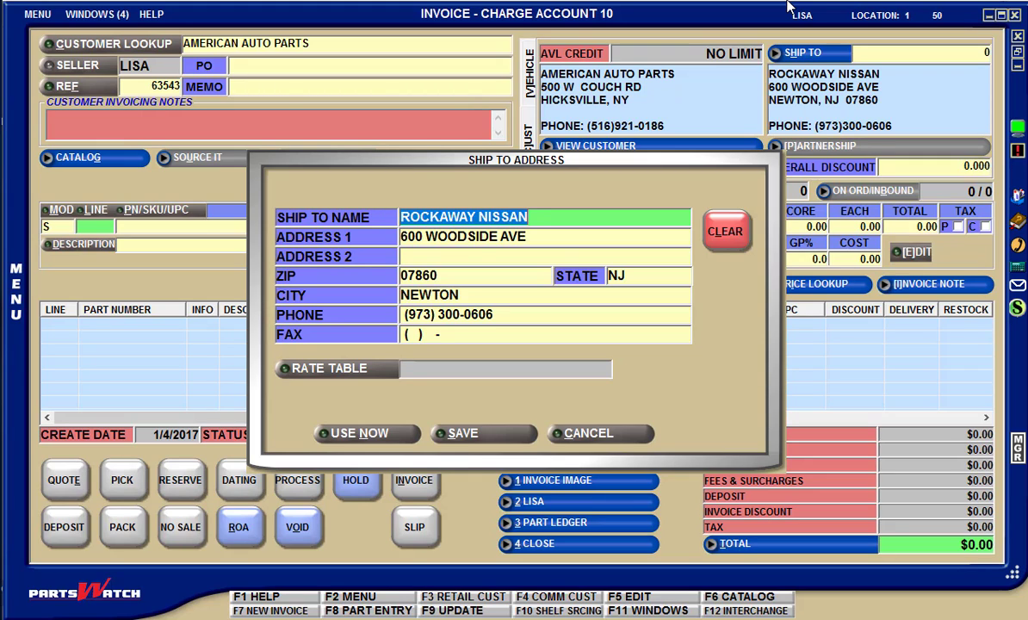
left_click(462, 222)
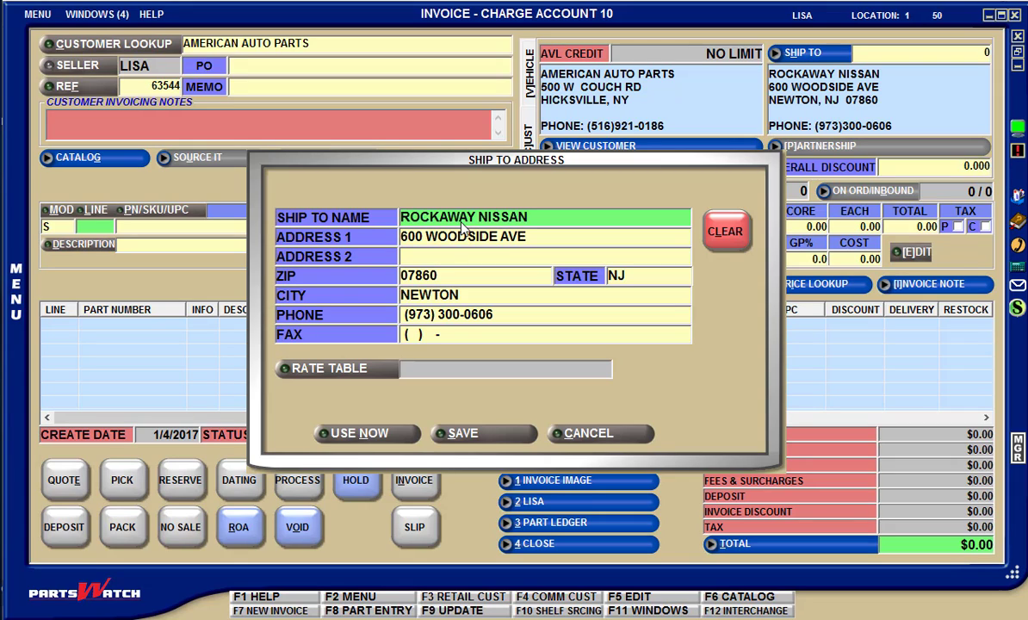
left_click(462, 223)
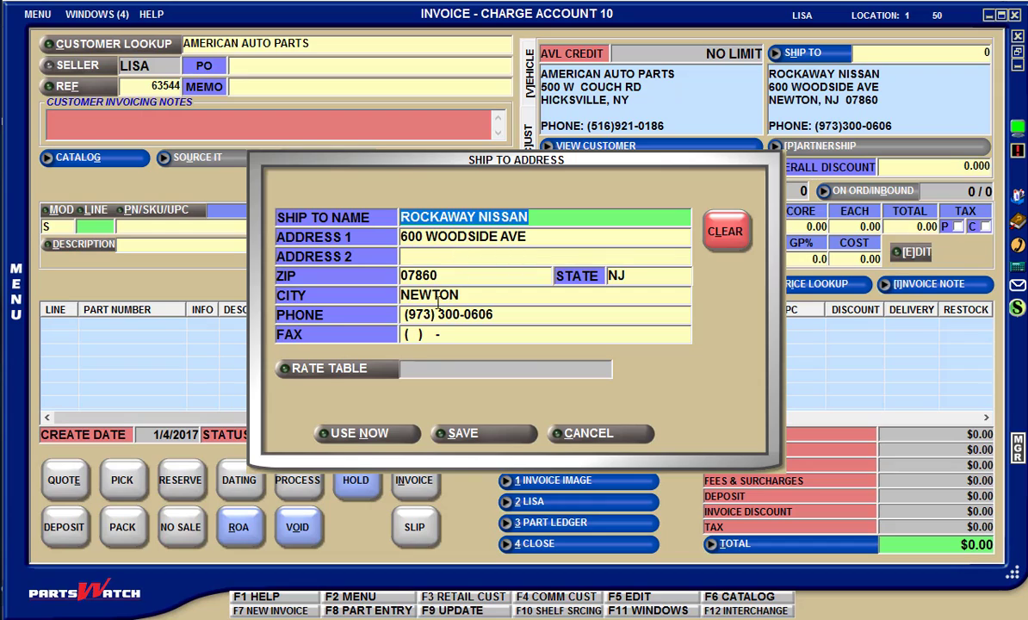
left_click(373, 371)
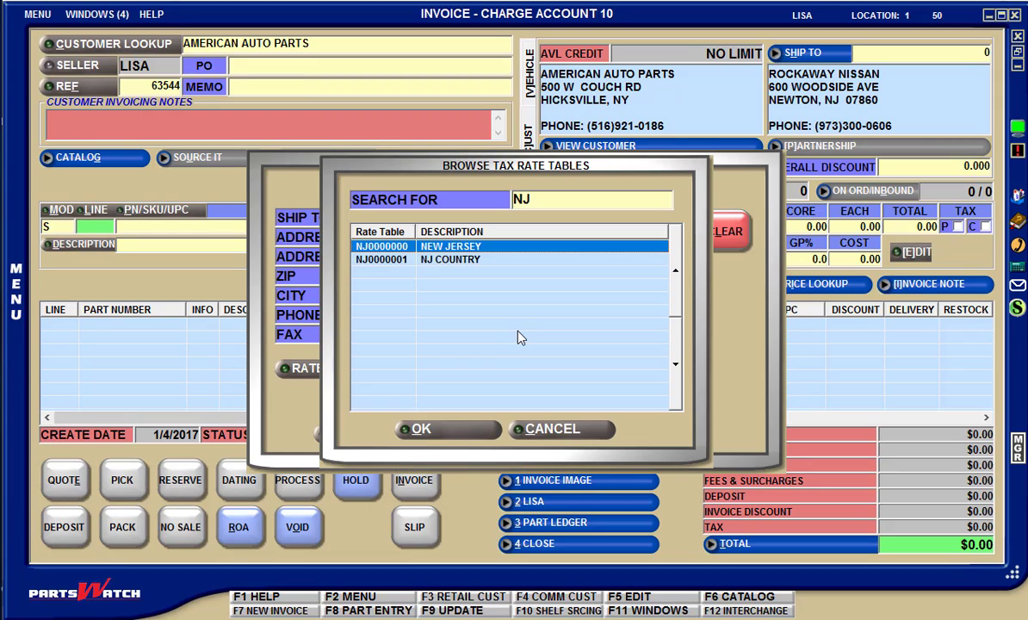
left_click(469, 434)
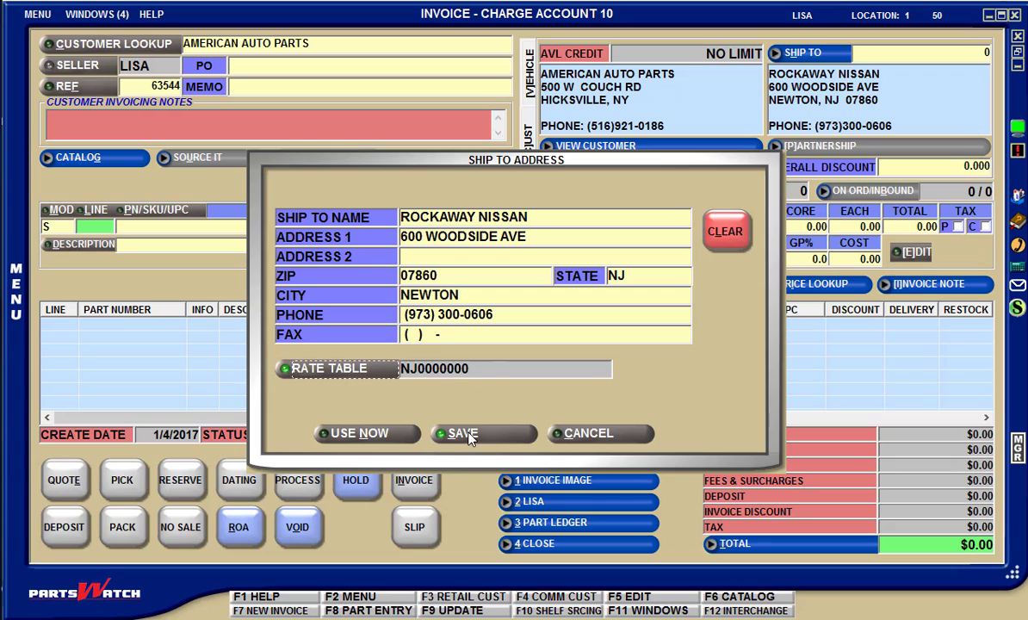
left_click(581, 435)
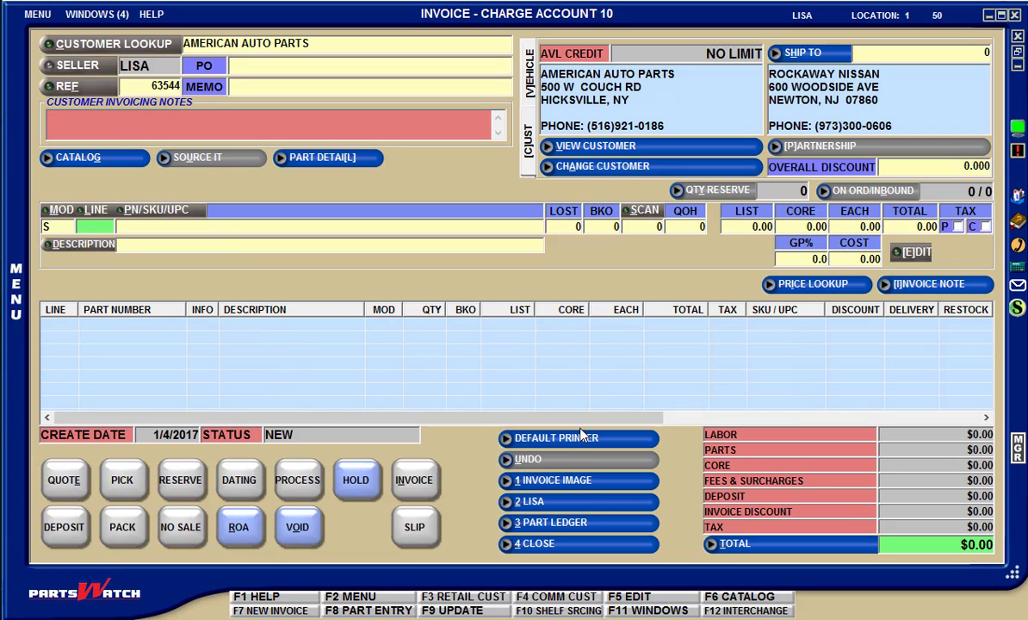
Open the retail customer record's ship-to address form for viewing and cancel out of it
left_click(103, 15)
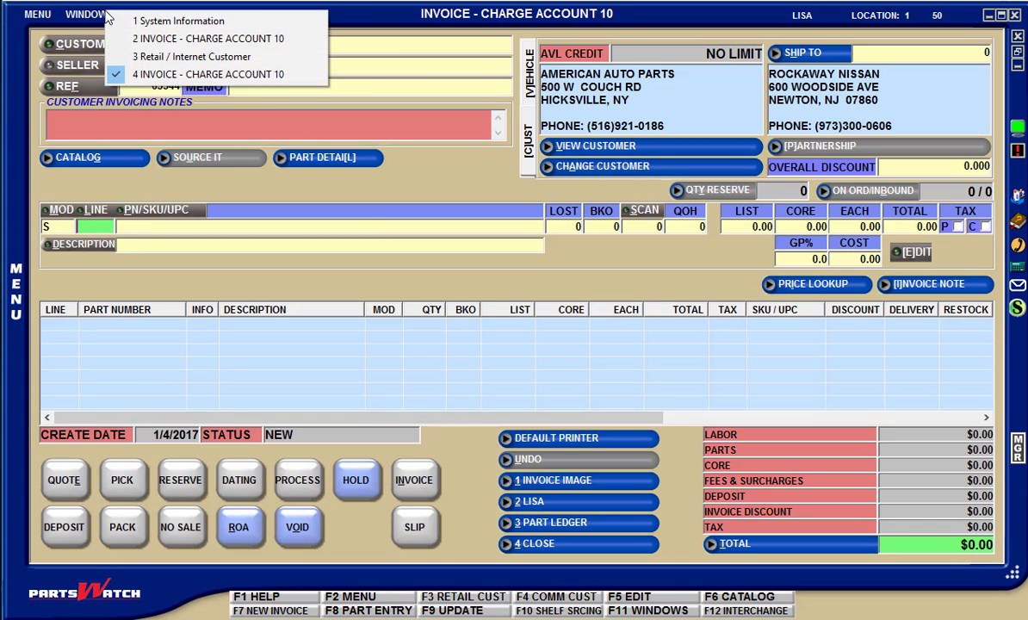
left_click(144, 57)
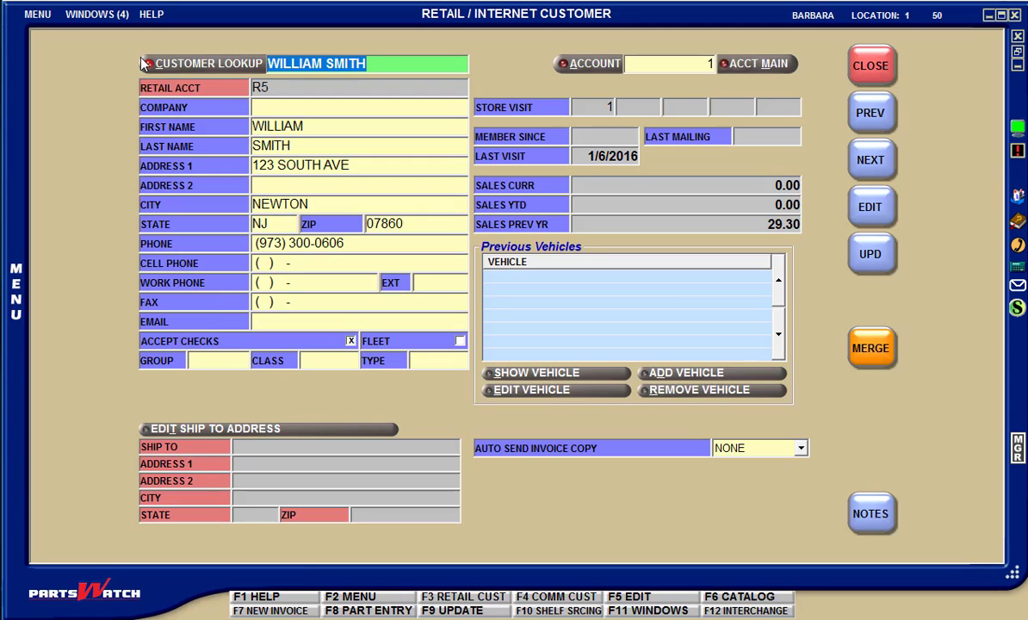
left_click(263, 433)
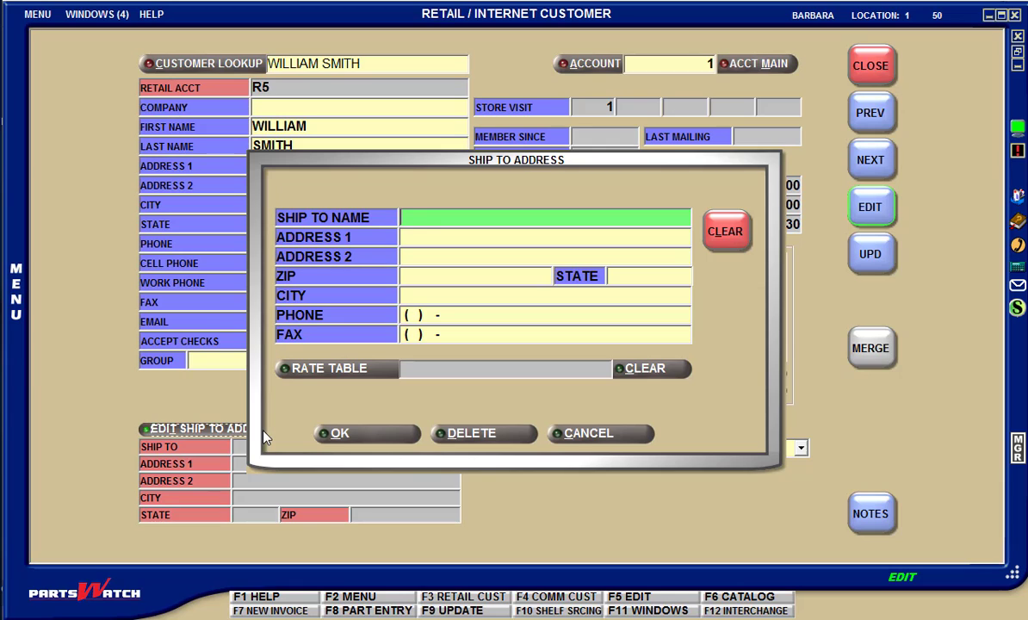
left_click(626, 436)
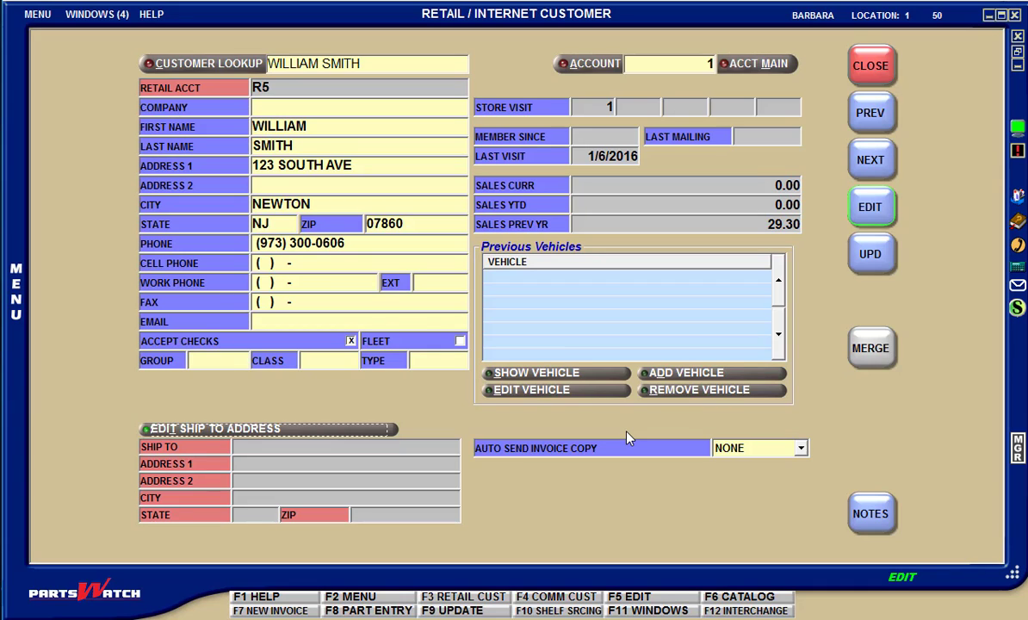
Switch from the retail customer record to the first open American Auto Parts invoice
left_click(77, 18)
left_click(107, 41)
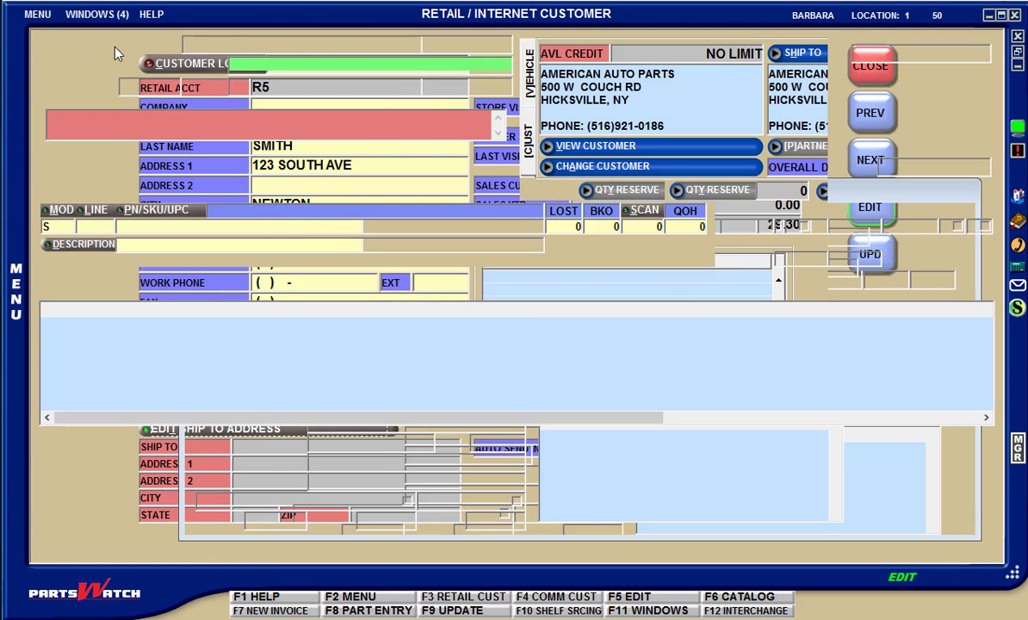